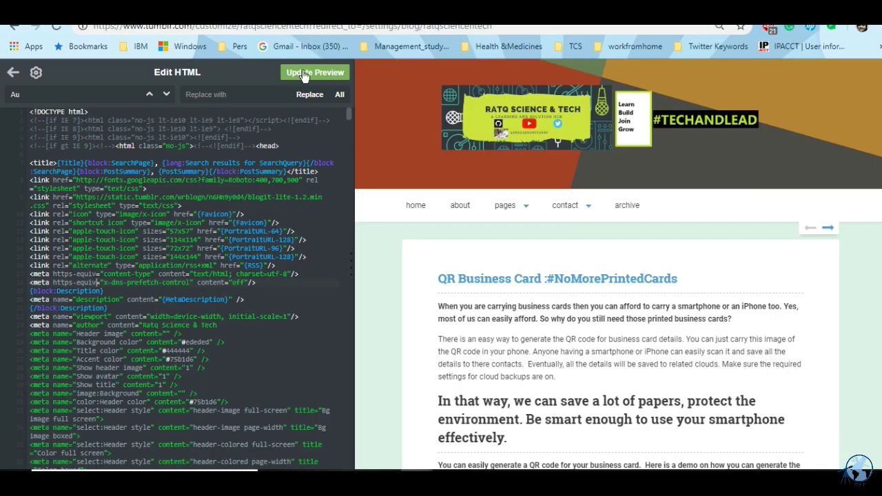
- Reload the blog preview in the Edit HTML panel to show the current theme code
left_click(304, 75)
type("https")
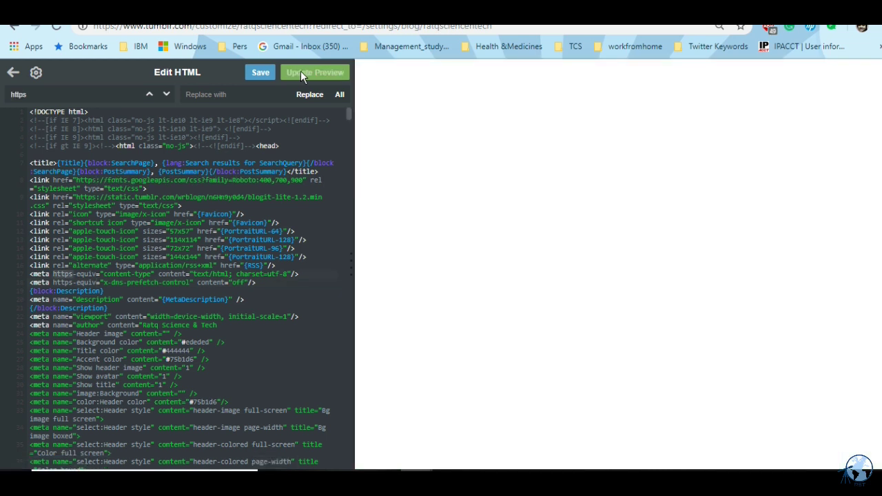
left_click(261, 71)
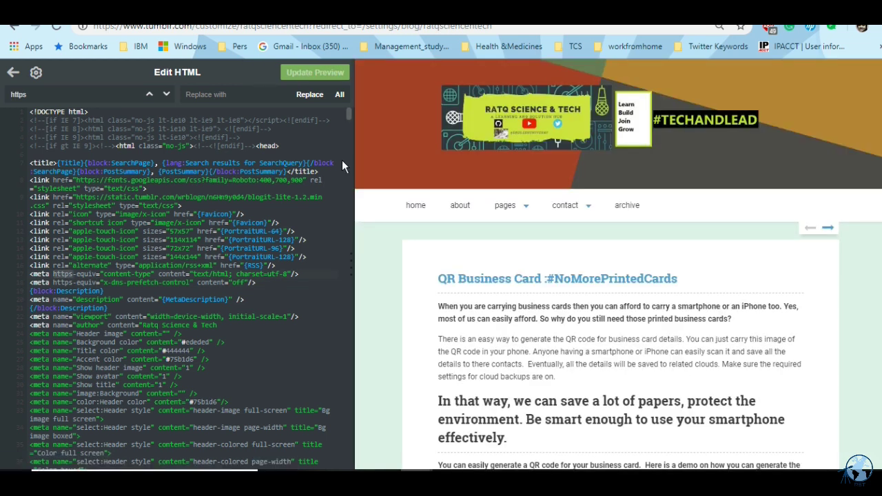
left_click(299, 72)
type("Au")
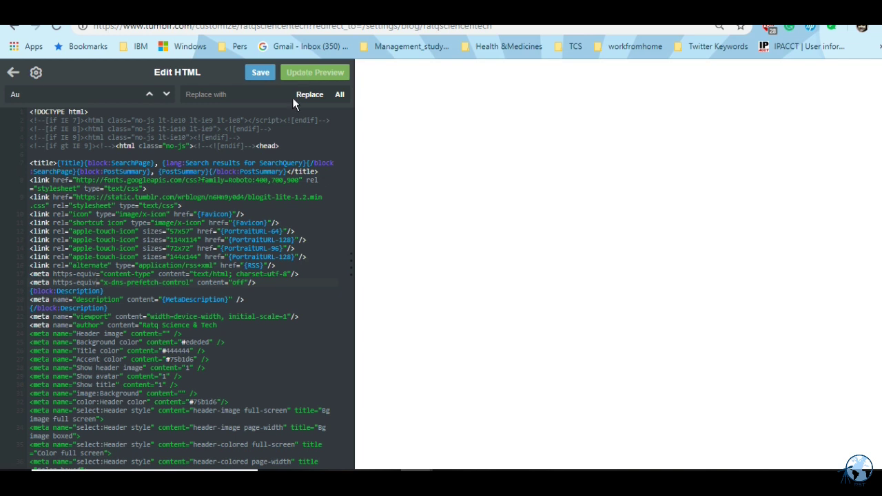
- Attempt a theme save, then dismiss the error about non-HTTPS asset URLs
left_click(261, 74)
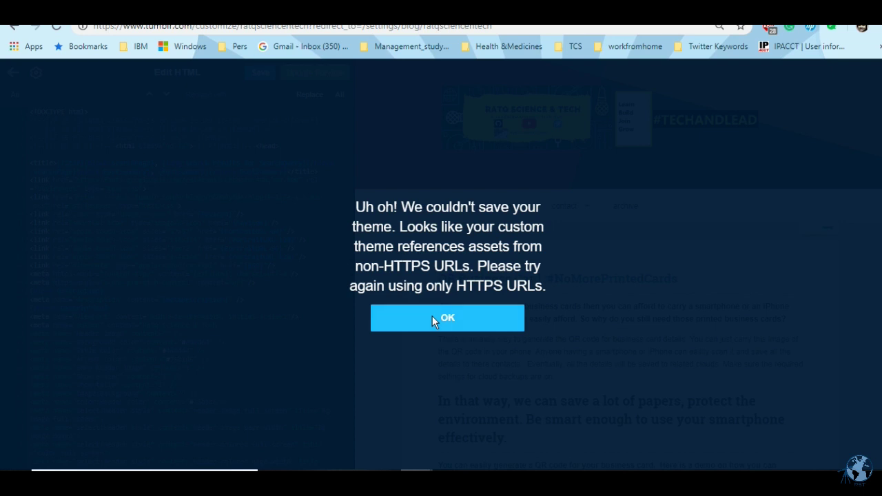
left_click(434, 321)
left_click(434, 321)
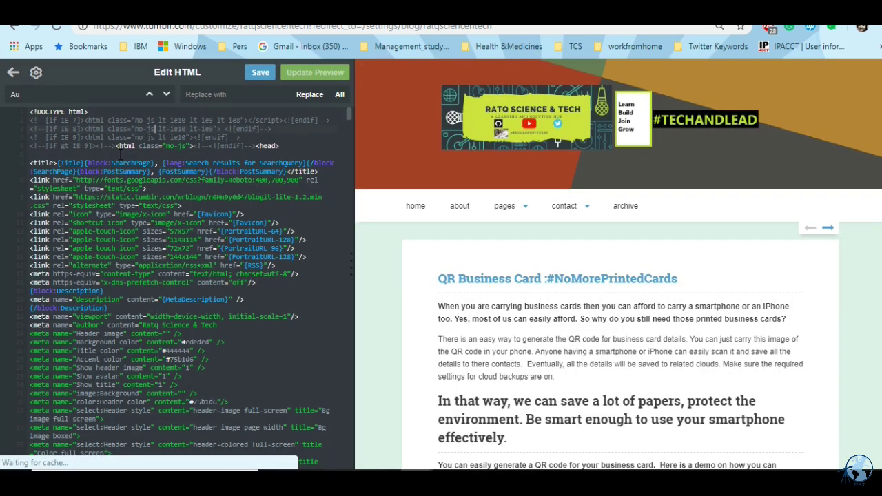
- Find-and-replace all 'http' occurrences with 'https' throughout the theme HTML
left_click(122, 156)
left_click(63, 94)
type("A")
key("BackSpace")
type("h")
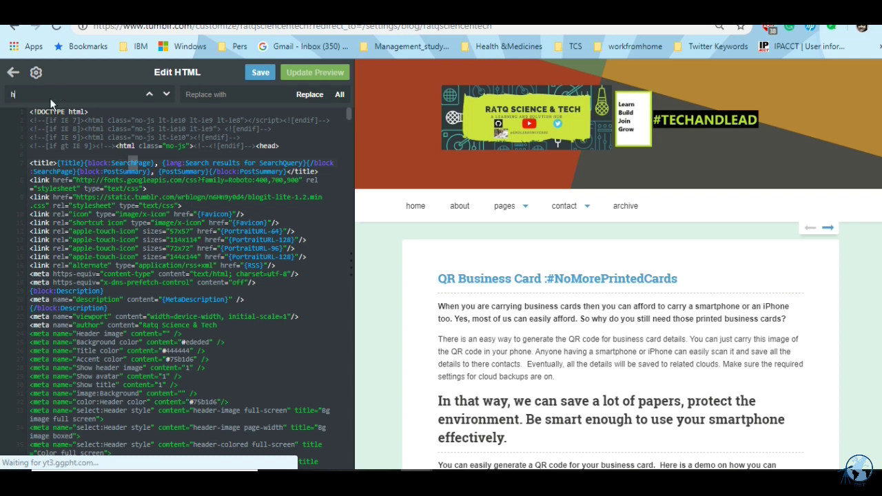
type("t")
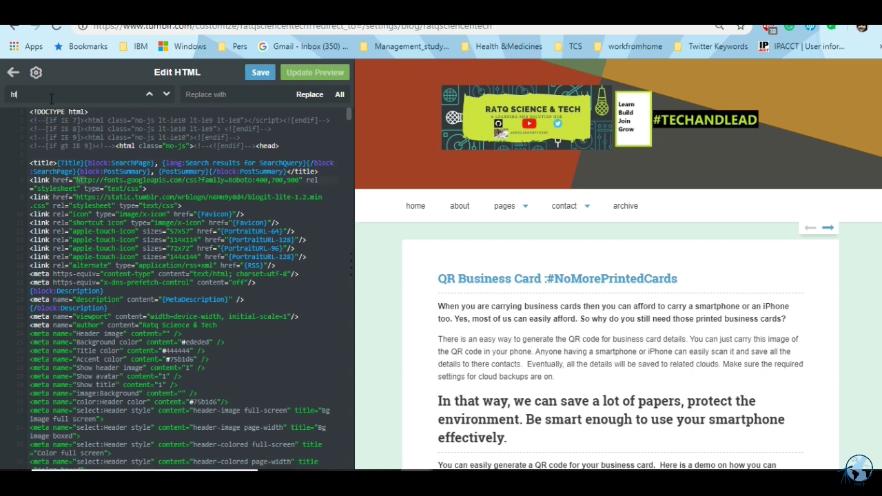
type("t")
type("p")
type("h")
type("ps")
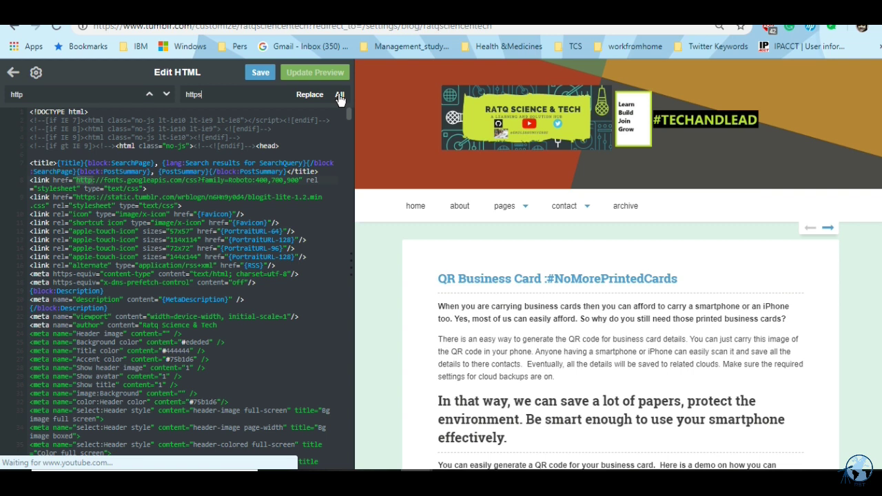
left_click(339, 96)
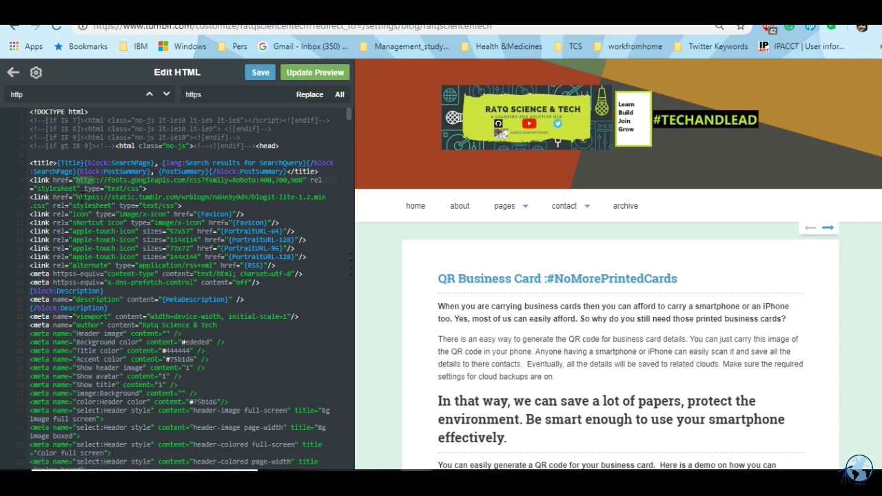
- Replace every doubled 'httpss' string with 'https' across the whole theme code
key("Return")
type("s")
type(":")
double_click(7, 94)
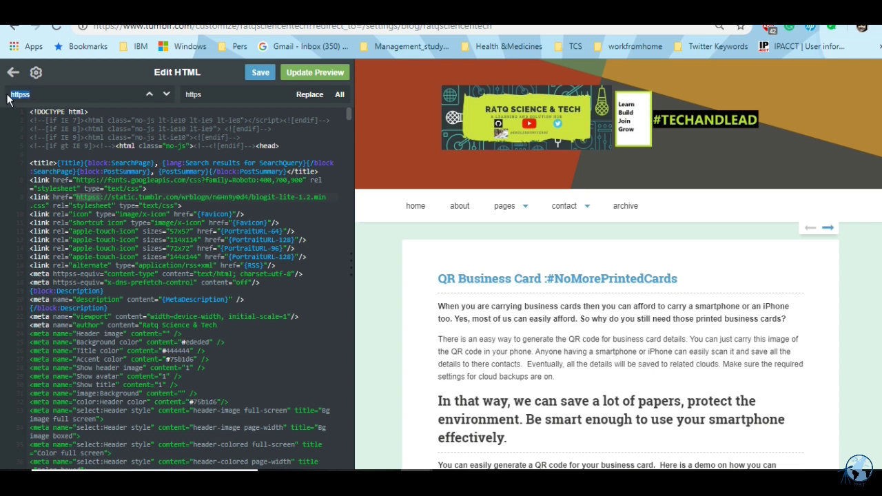
left_click(339, 96)
left_click(339, 96)
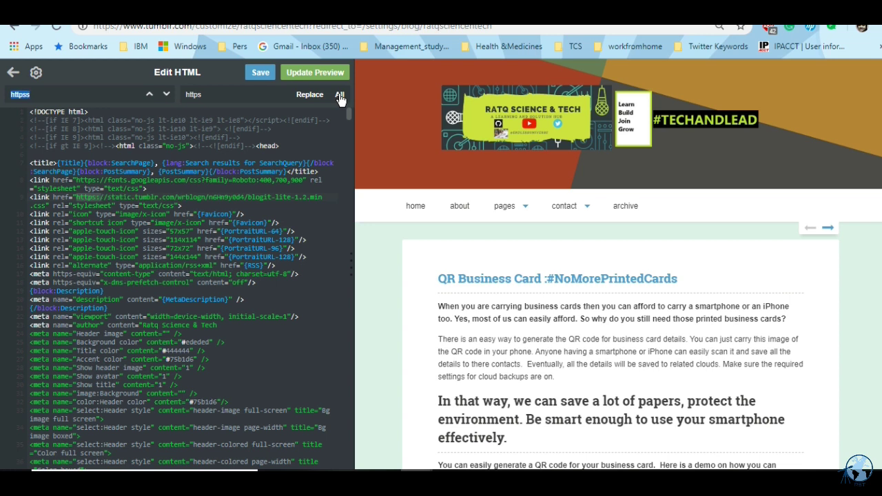
- Save the https-corrected theme and reload the blog preview with it
left_click(260, 75)
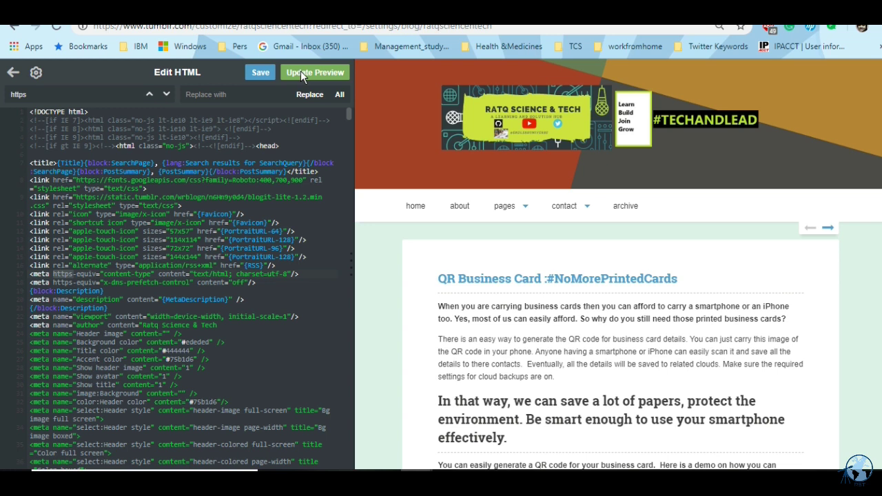
left_click(301, 71)
left_click(301, 75)
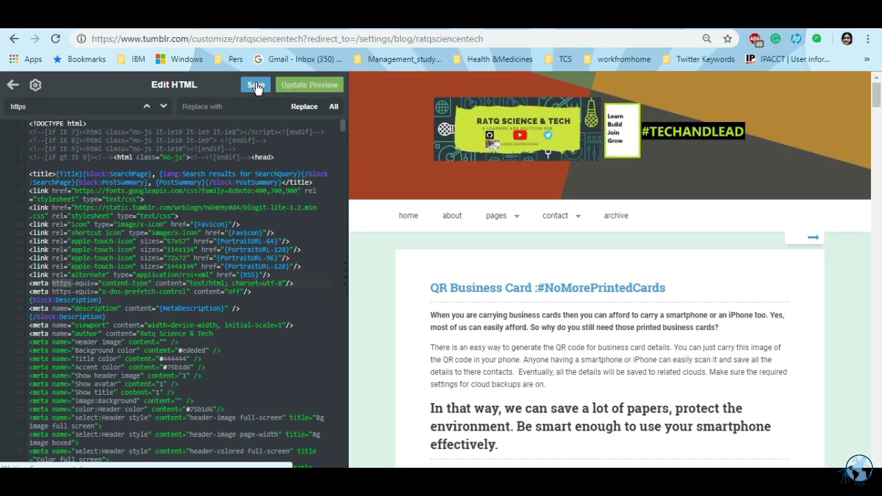
- Save the HTTPS-only theme from the top of the Edit HTML panel
left_click(256, 85)
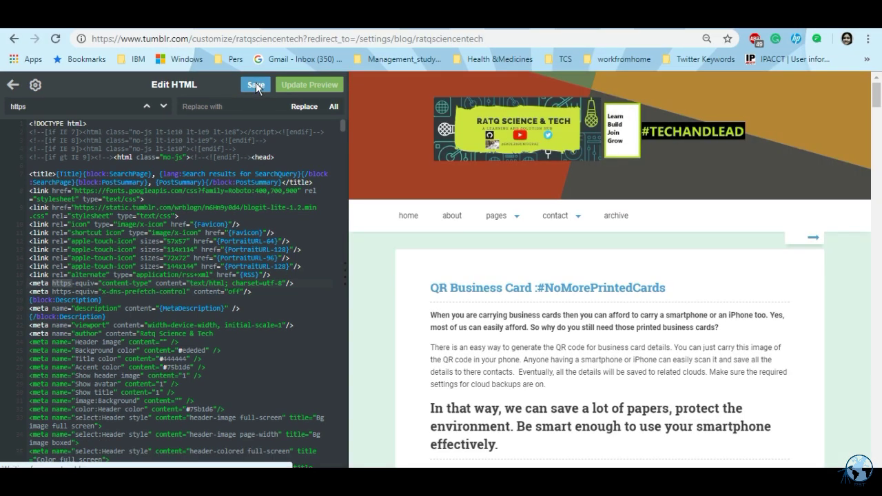